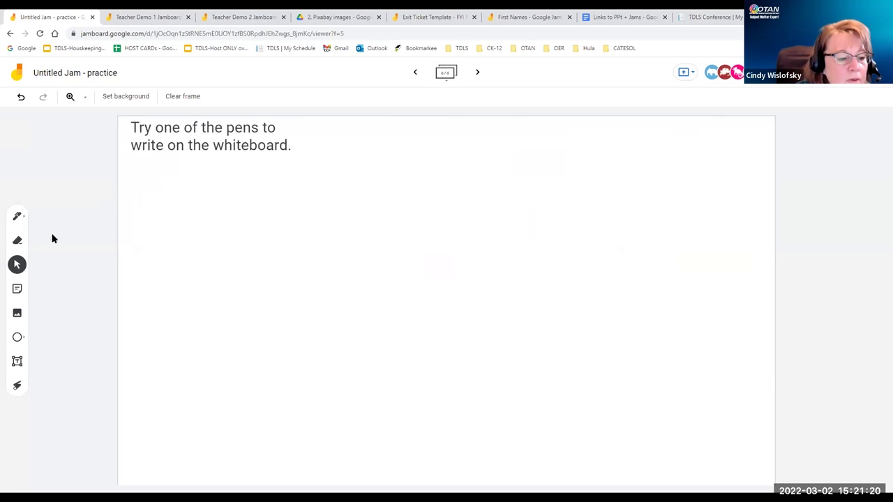
Choose the blue pen color and set the frame's background to lined paper
left_click(24, 219)
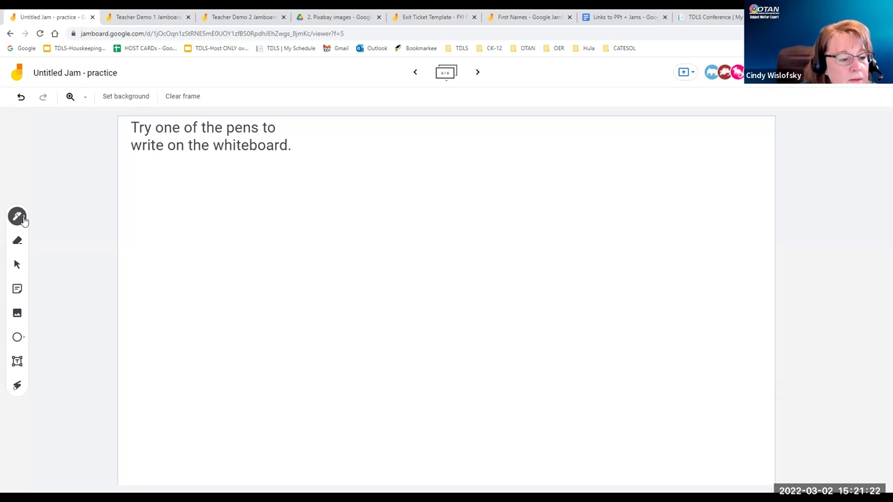
left_click(23, 220)
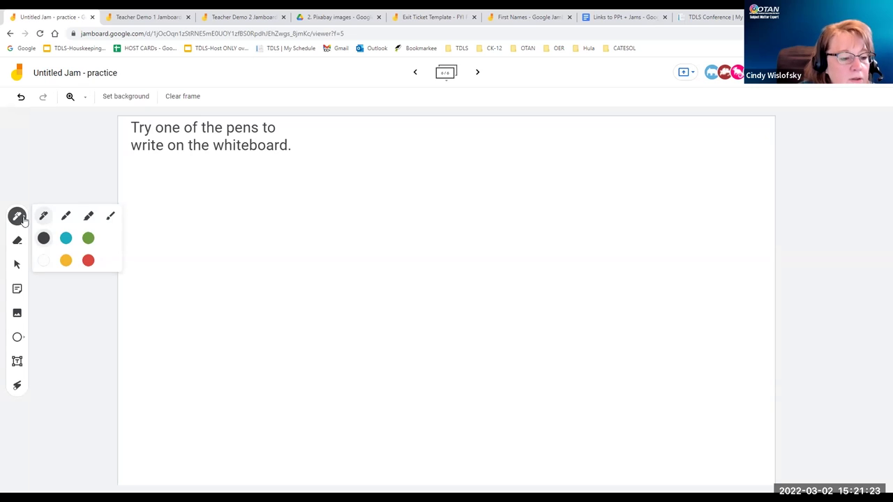
left_click(66, 239)
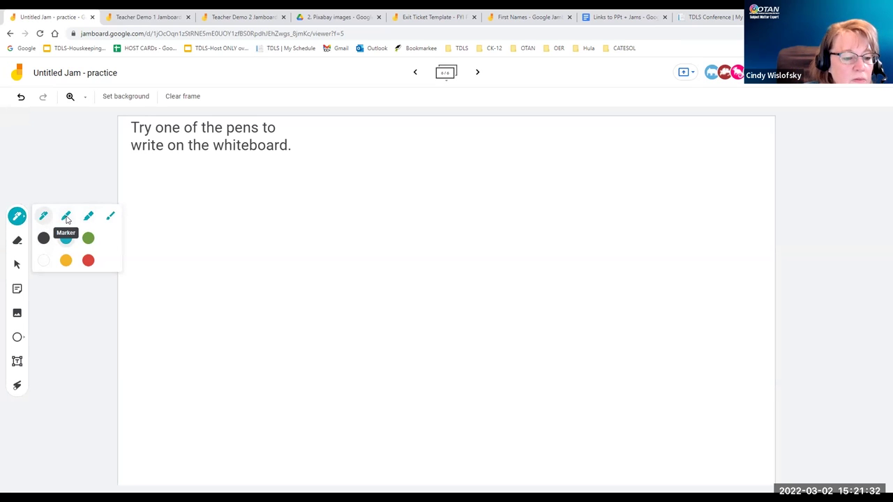
left_click(127, 98)
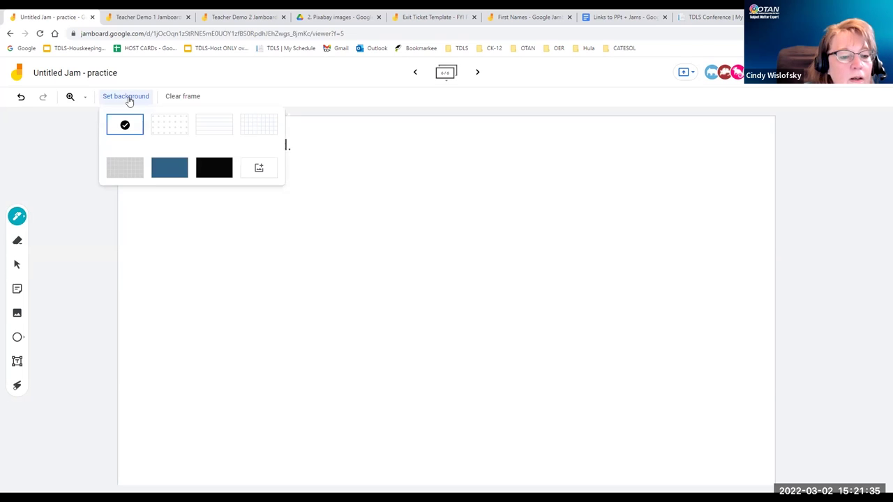
left_click(215, 124)
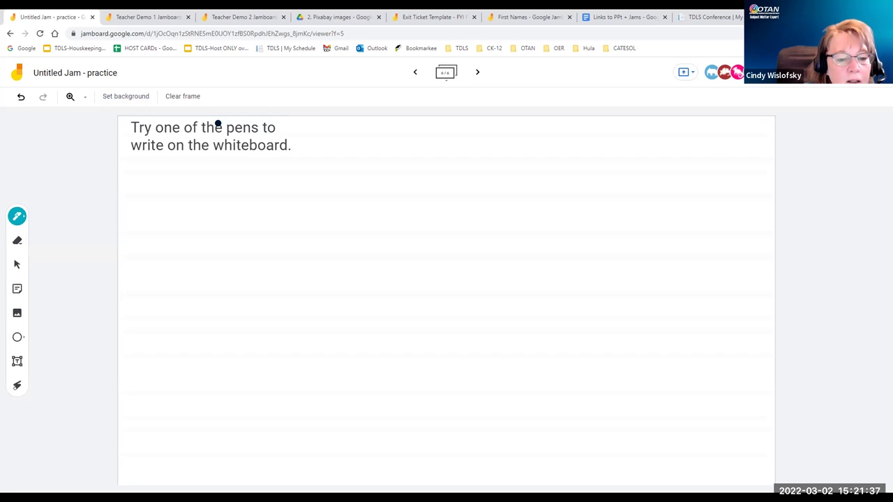
Set the pen color to red and sketch a flower with a scribbled center and a leafed stem beside the word Cat
left_click(23, 219)
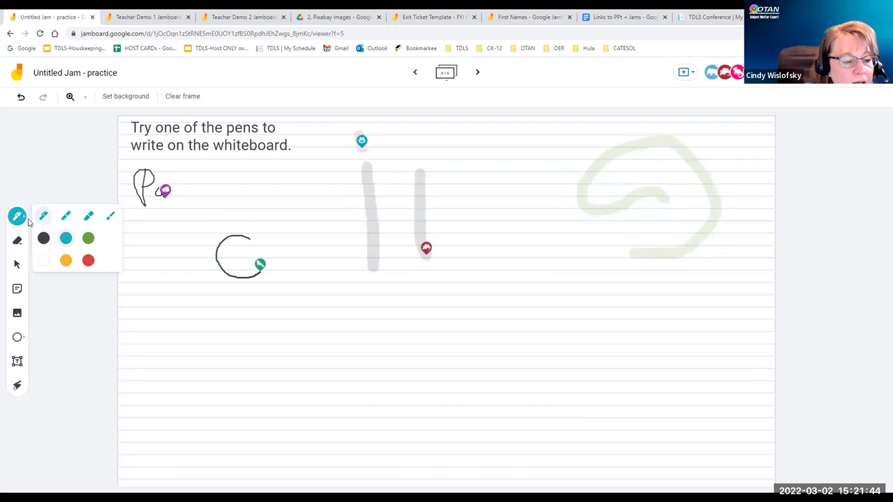
left_click(91, 241)
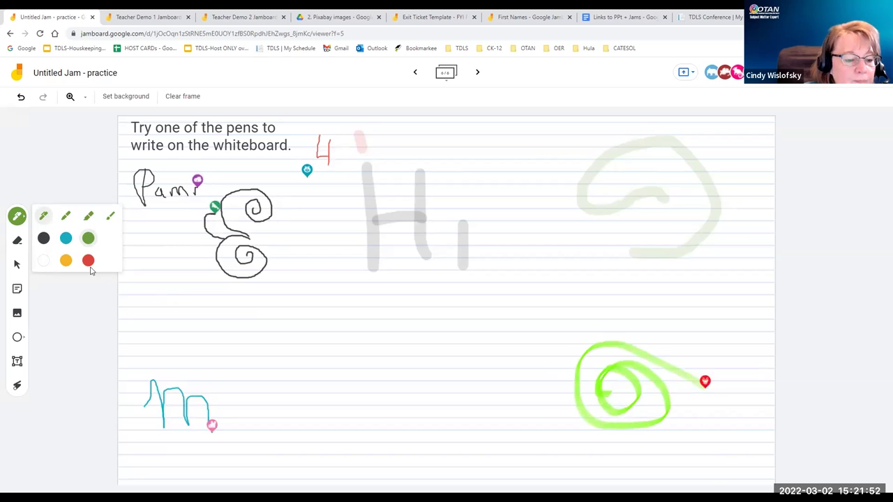
left_click(88, 261)
mouse_move(171, 293)
left_mouse_down()
mouse_move(142, 298)
mouse_move(175, 290)
mouse_move(177, 279)
mouse_move(186, 289)
mouse_move(135, 309)
mouse_move(159, 314)
mouse_move(172, 300)
mouse_move(150, 350)
left_mouse_up()
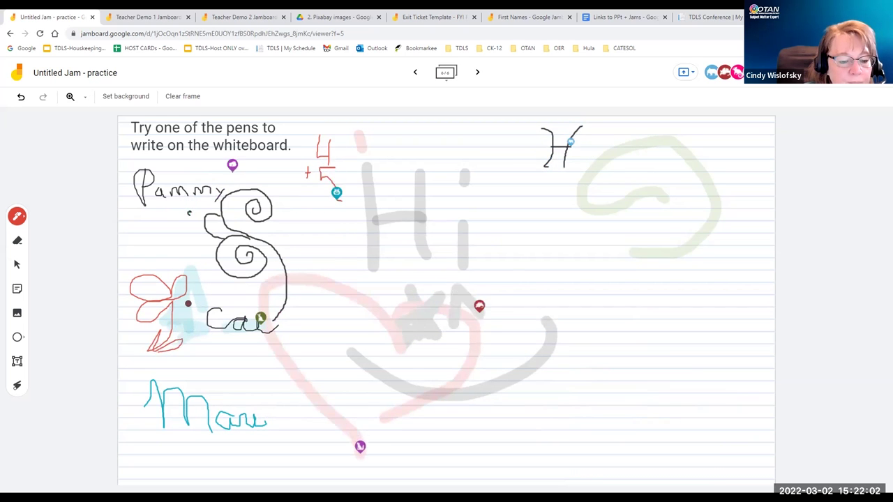
left_click_drag(167, 296, 169, 297)
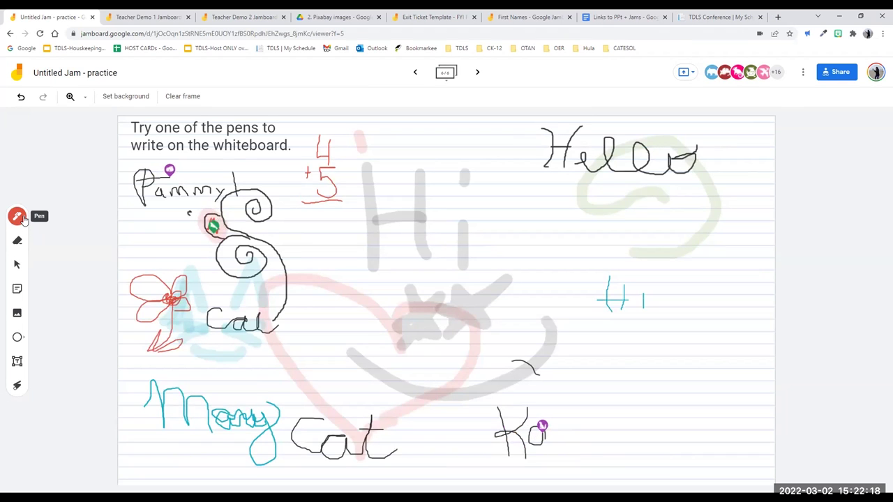
Set the pen color to green, draw a looped scribble below the word Hello, and return to the Select tool
left_click(20, 218)
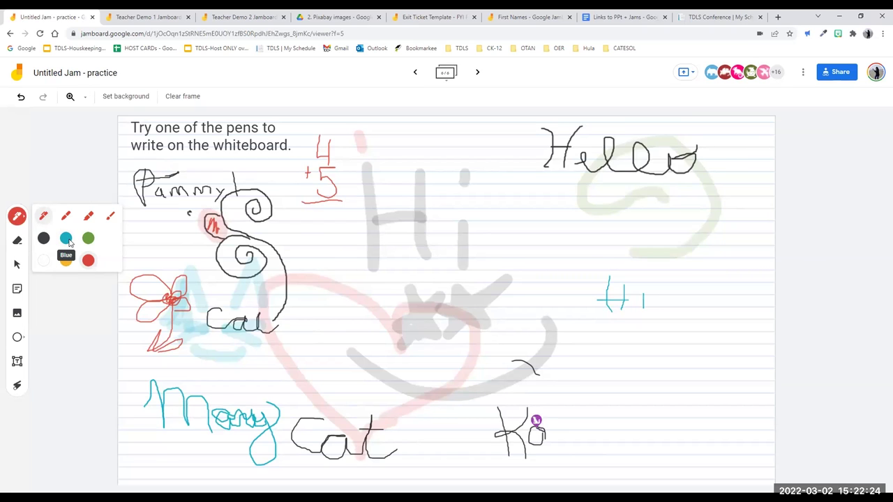
left_click(91, 238)
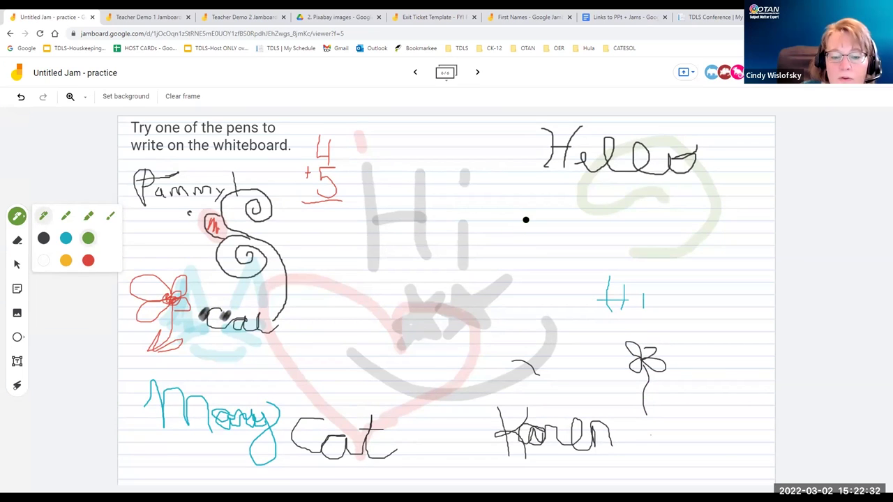
left_click(526, 214)
mouse_move(525, 217)
left_mouse_down()
mouse_move(532, 215)
mouse_move(502, 227)
mouse_move(548, 249)
left_mouse_up()
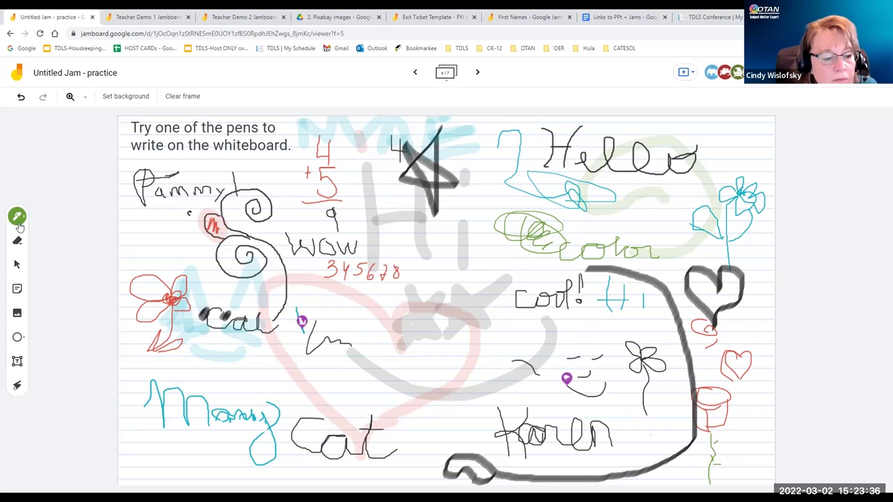
left_click(17, 265)
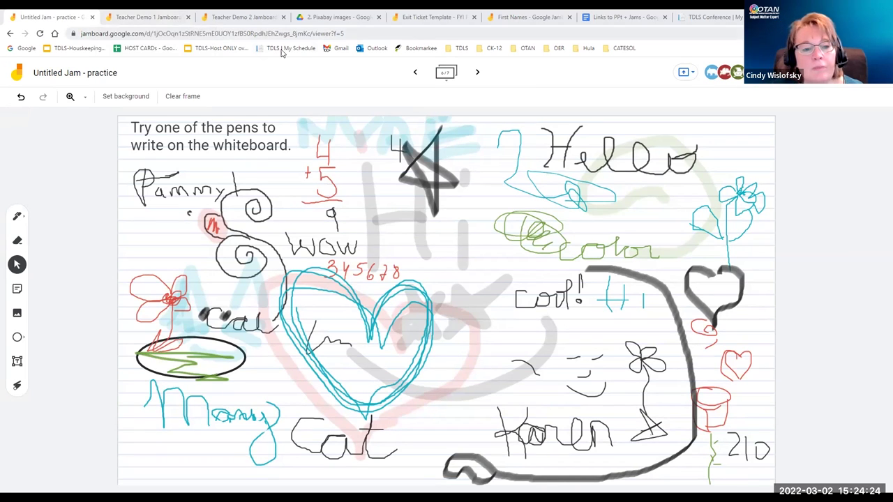
Look at the Teacher Demo 1 Jamboard, and go back through the practice Jam to its first frame
left_click(159, 21)
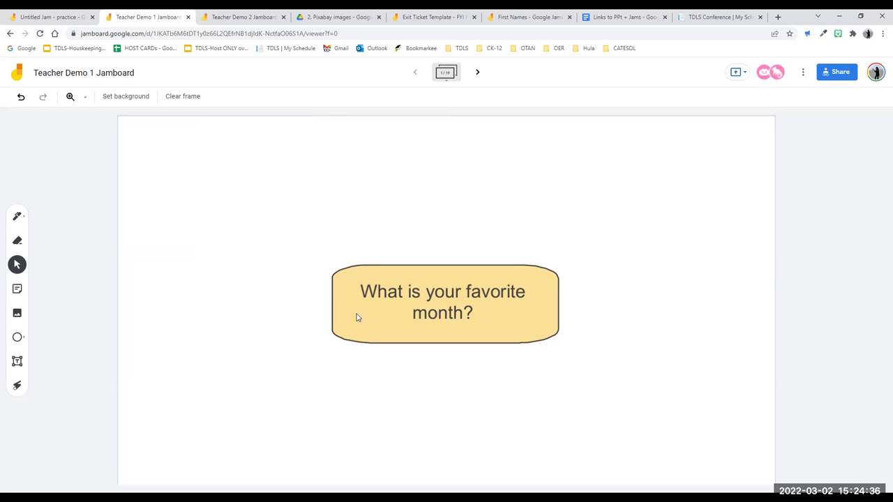
left_click(70, 17)
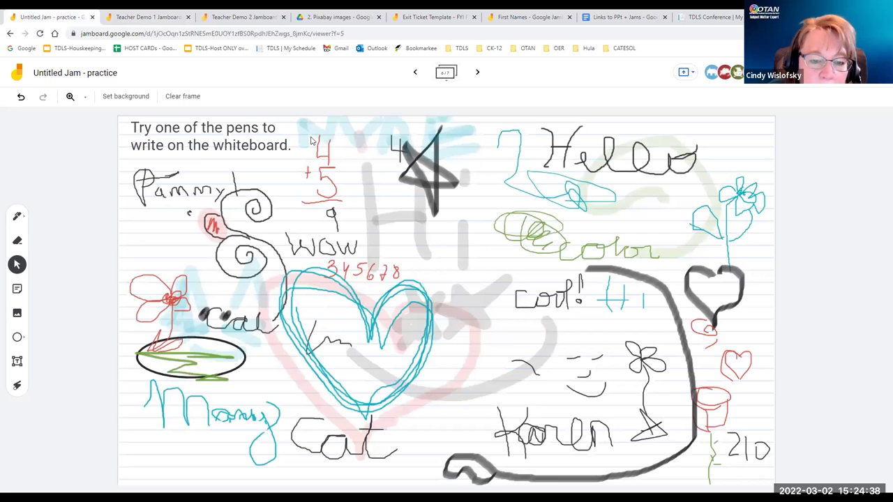
left_click(417, 72)
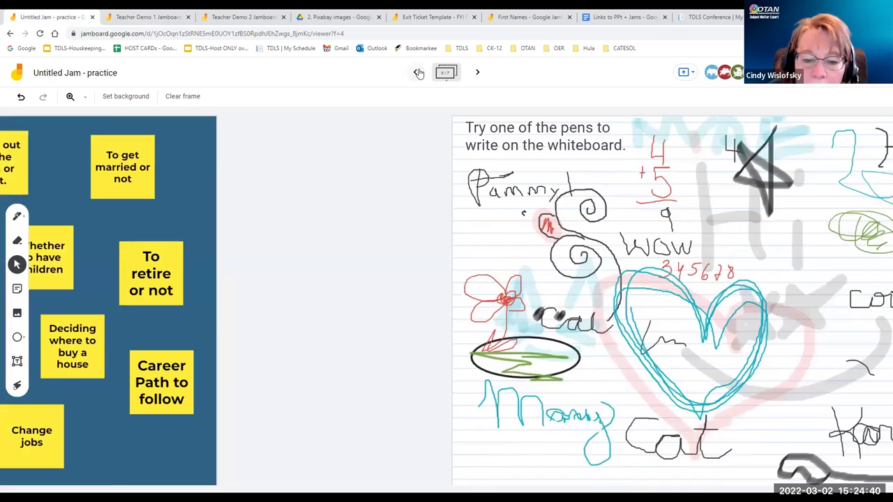
left_click(416, 73)
left_click(417, 73)
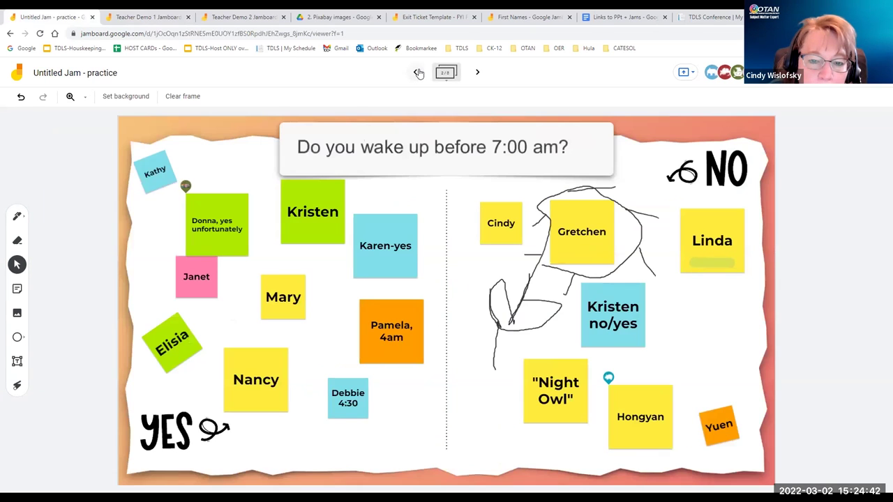
left_click(417, 73)
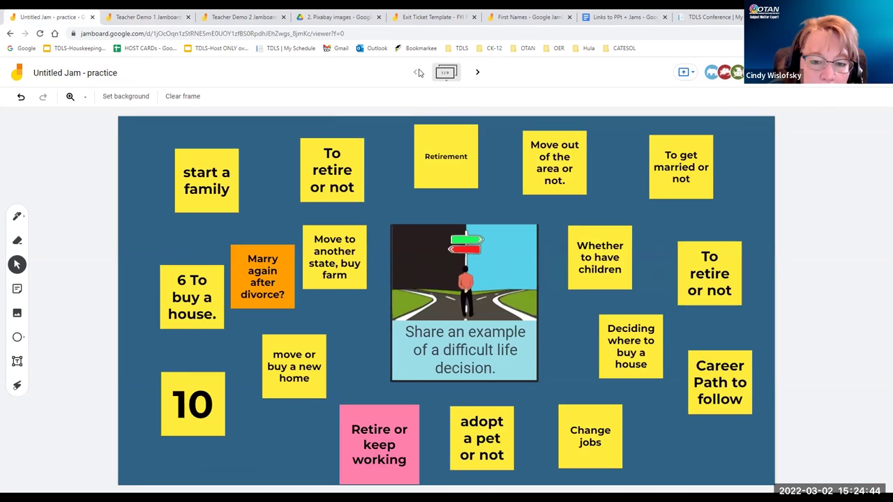
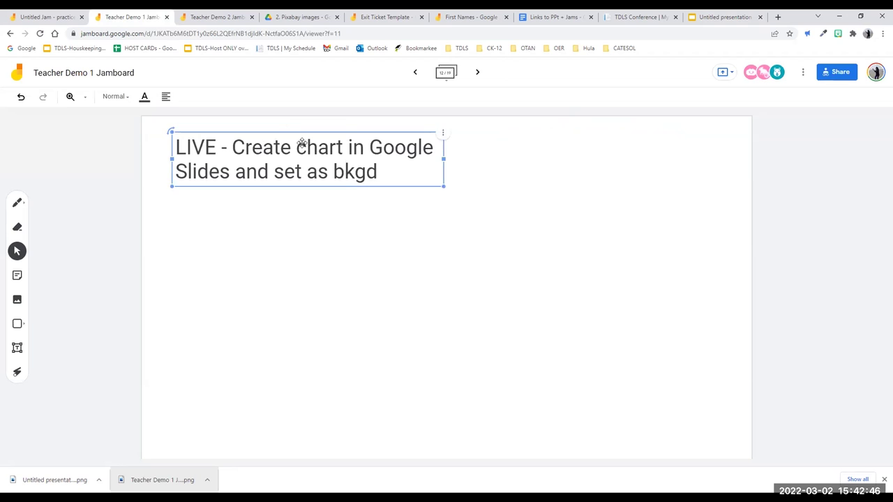
Delete the text box "LIVE - Create chart in Google Slides and set as bkgd" from the Teacher Demo 1 frame
key("Delete")
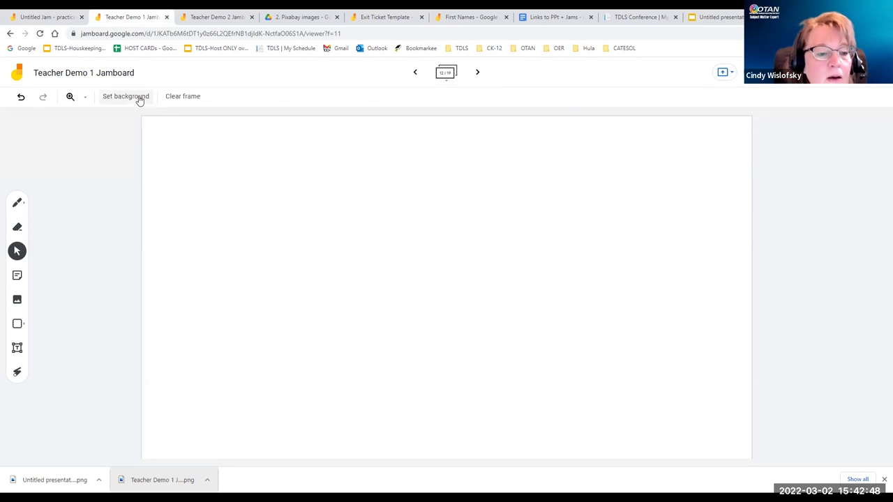
left_click(140, 97)
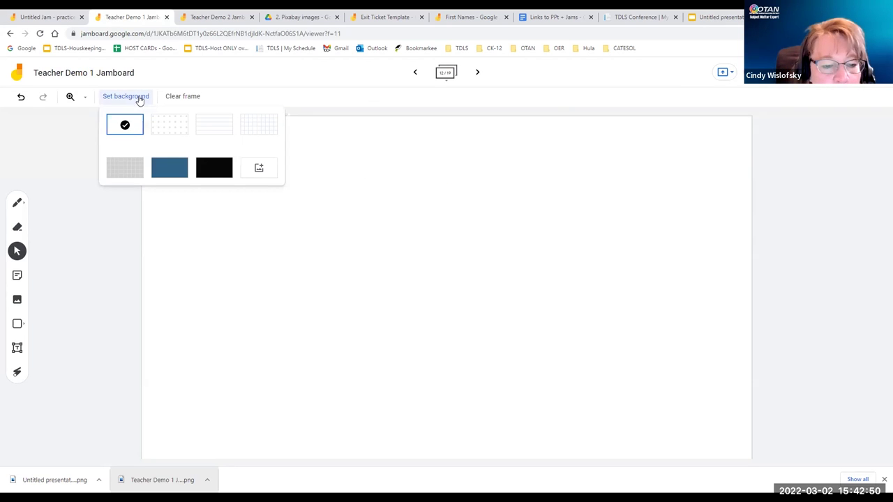
left_click(258, 170)
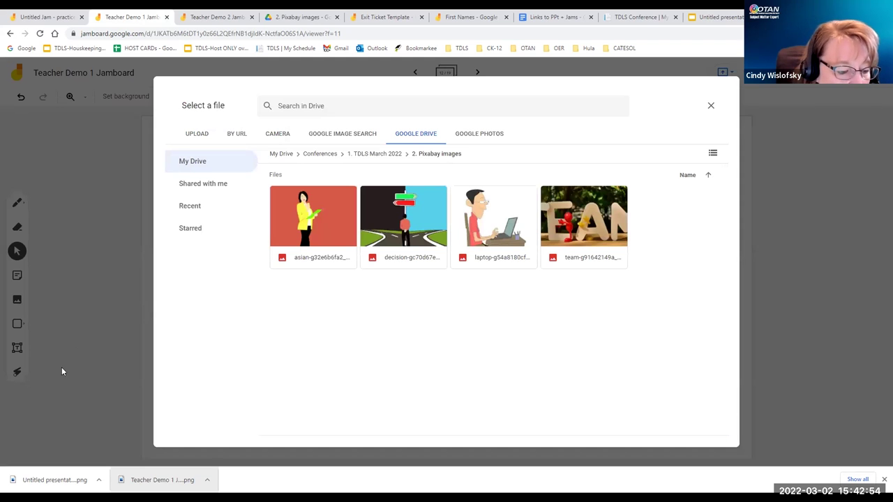
left_click(713, 108)
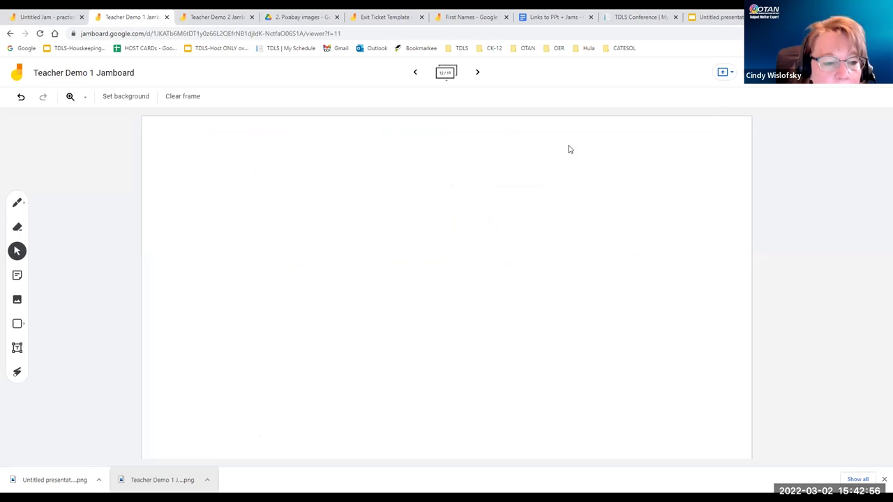
Upload the downloaded Untitled presentation PNG as the frame's custom background image
left_click(127, 95)
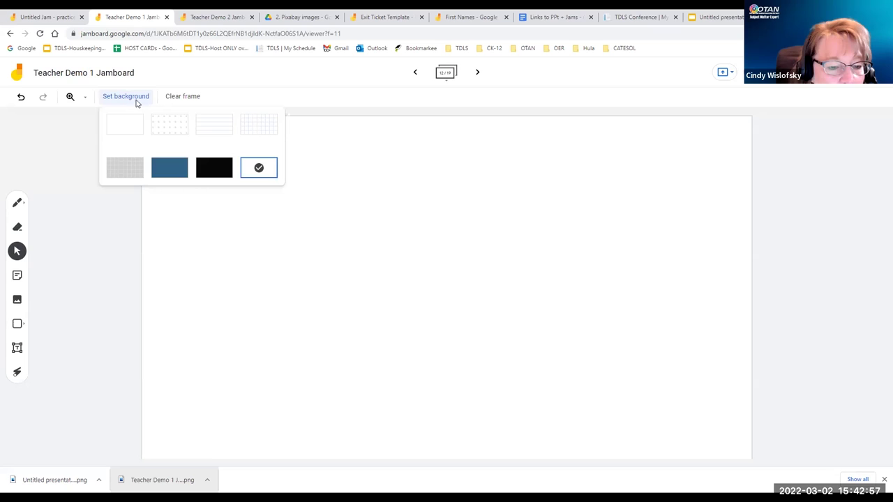
left_click(259, 170)
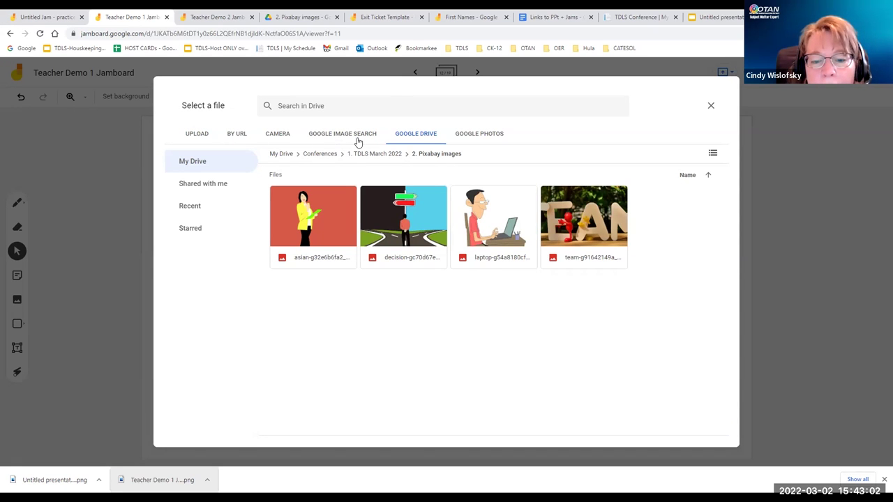
left_click(198, 136)
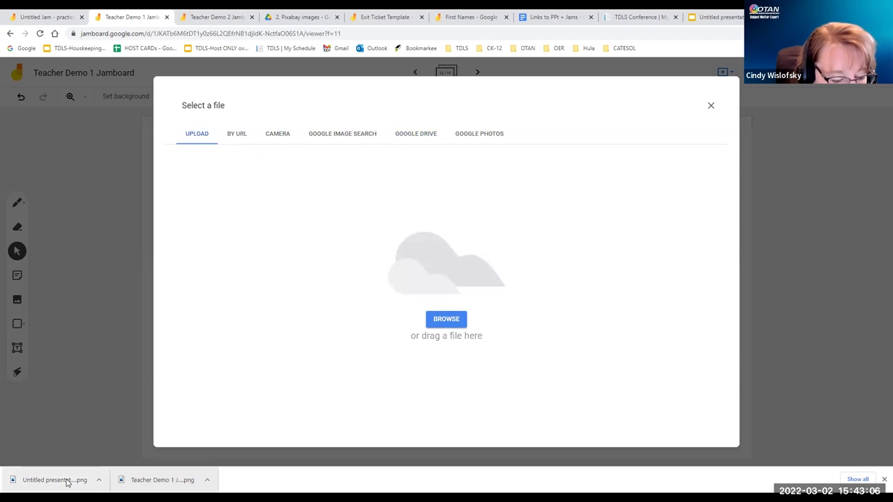
left_click_drag(72, 474, 443, 280)
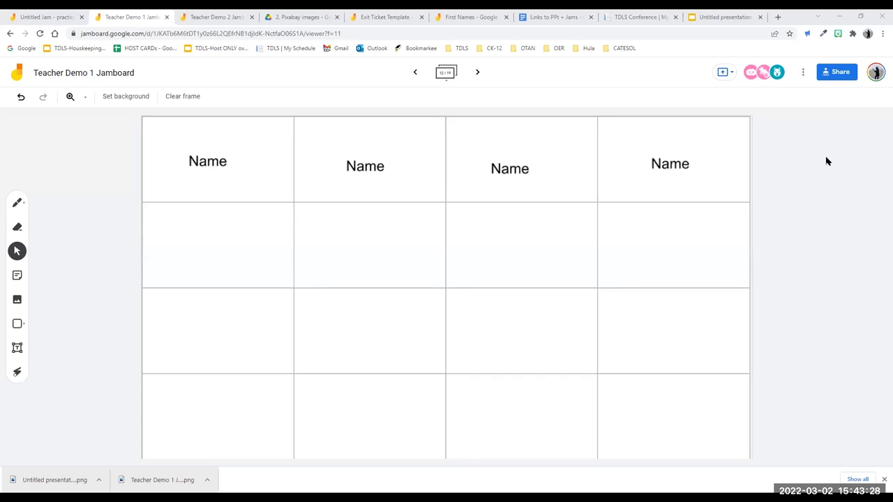
View the Teacher Demo 2 Jamboard, and examine the numbered sticky notes in the Exit Ticket Template Jam
left_click(214, 23)
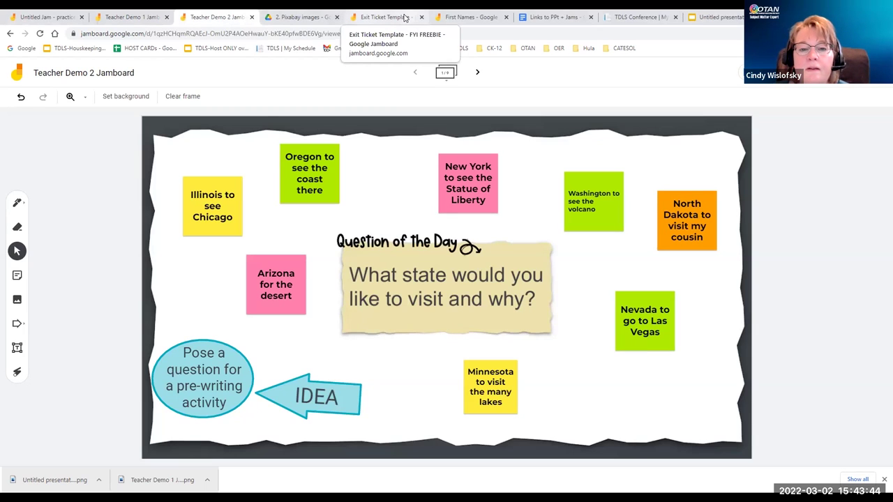
left_click(401, 18)
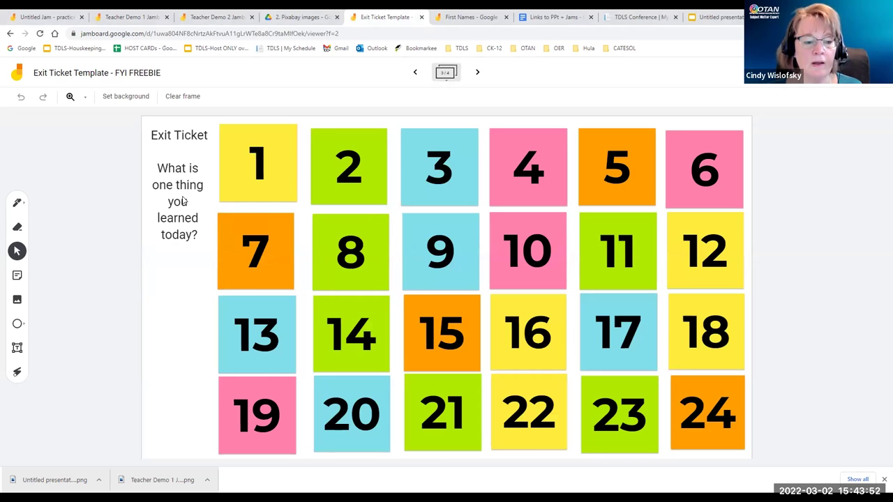
left_click(366, 184)
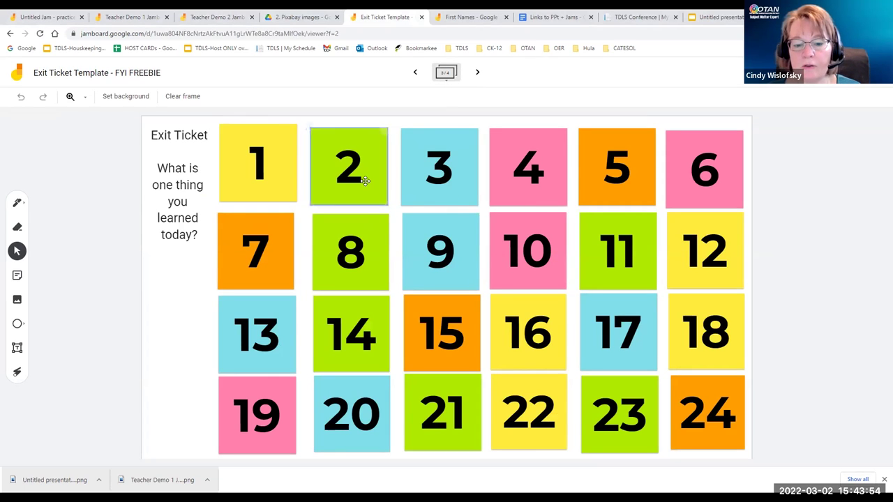
Page through the First Names Jam to the M, N, O, P frame, and open the Links to PPt + Jams document
left_click(472, 21)
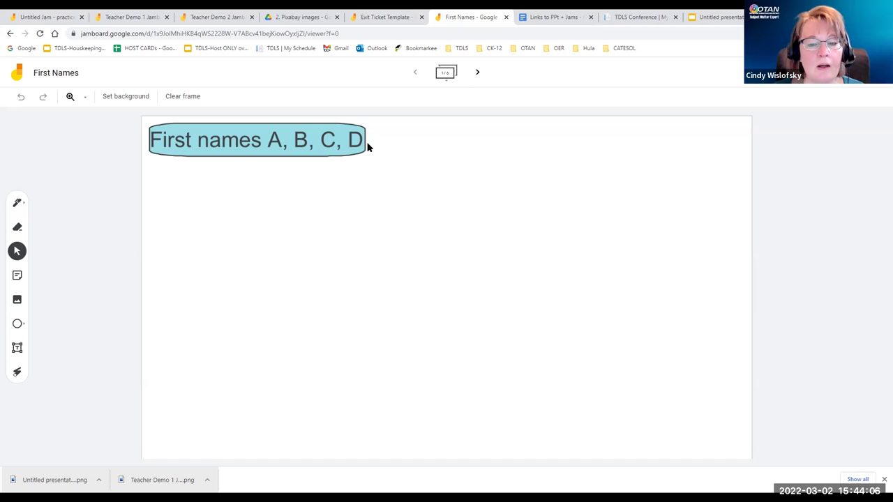
left_click(478, 73)
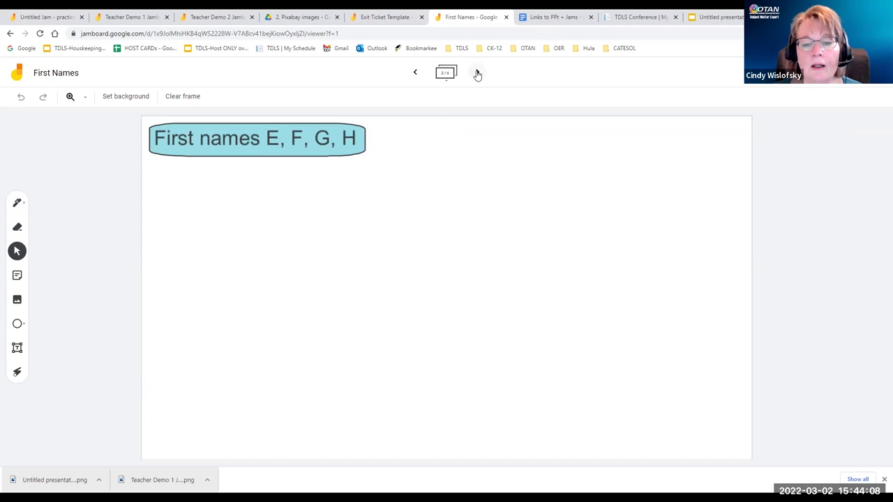
left_click(477, 73)
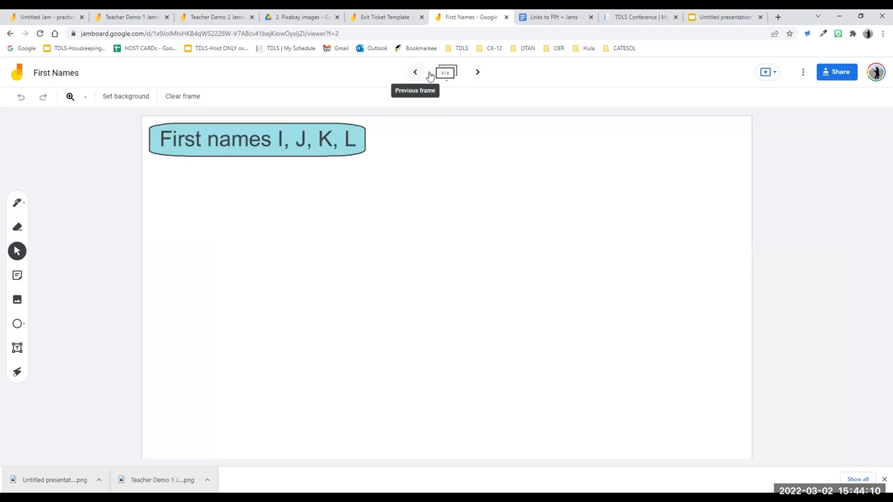
left_click(478, 73)
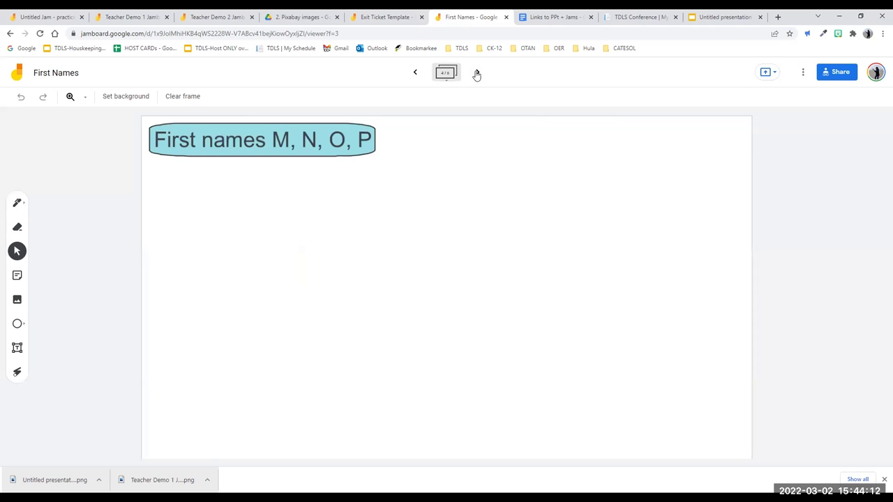
left_click(569, 20)
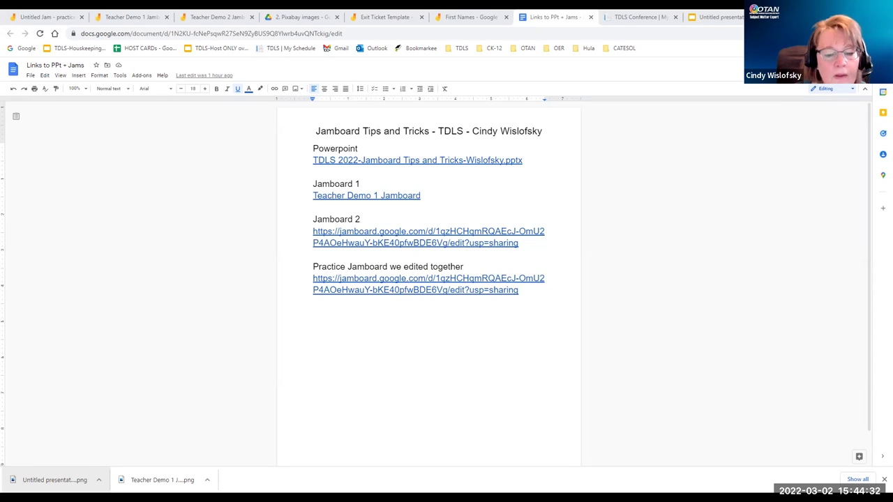
Switch to the PowerPoint presentation, show the Free Jamboard Template Resources slide, and open its "numbered sticky notes" link
key("alt+Tab")
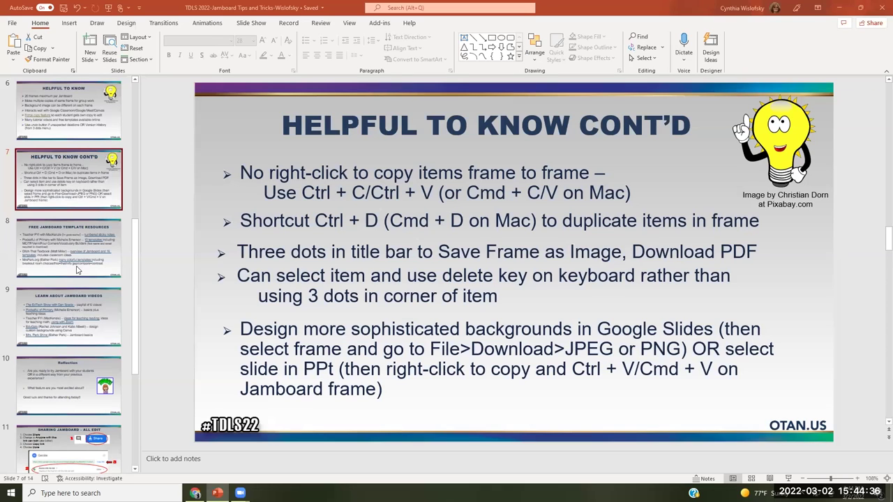
scroll(78, 274, "down", 1)
left_click(77, 211)
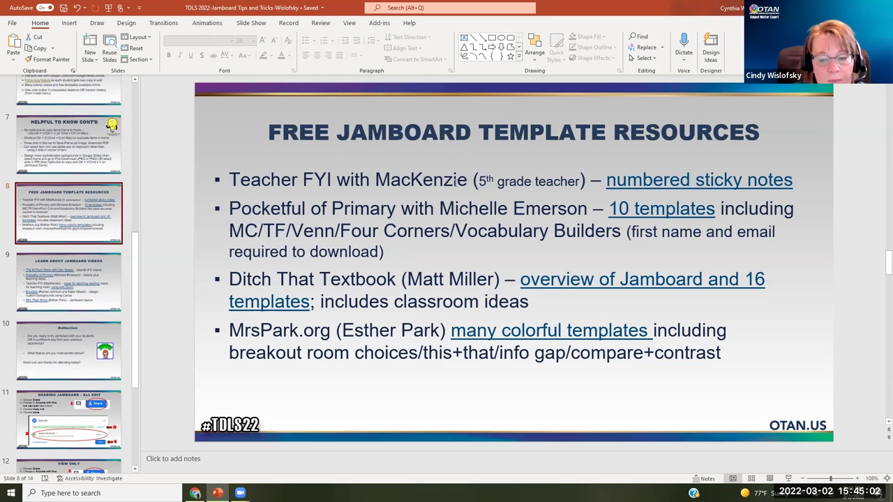
left_click(668, 181)
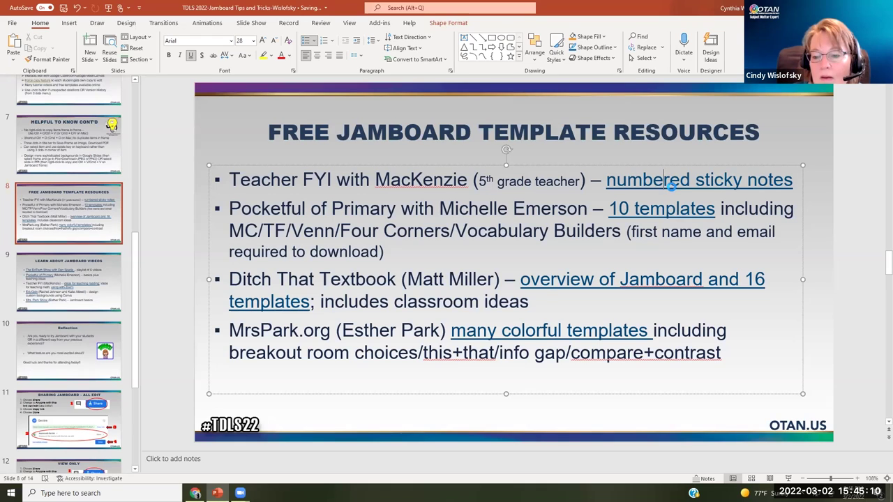
left_click(668, 181, "ctrl")
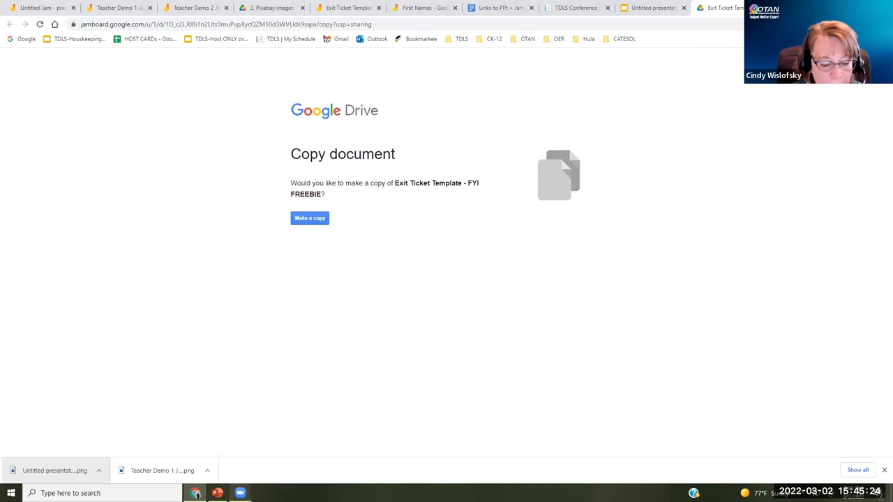
Return to the PowerPoint presentation and show the Reflection slide
left_click(218, 493)
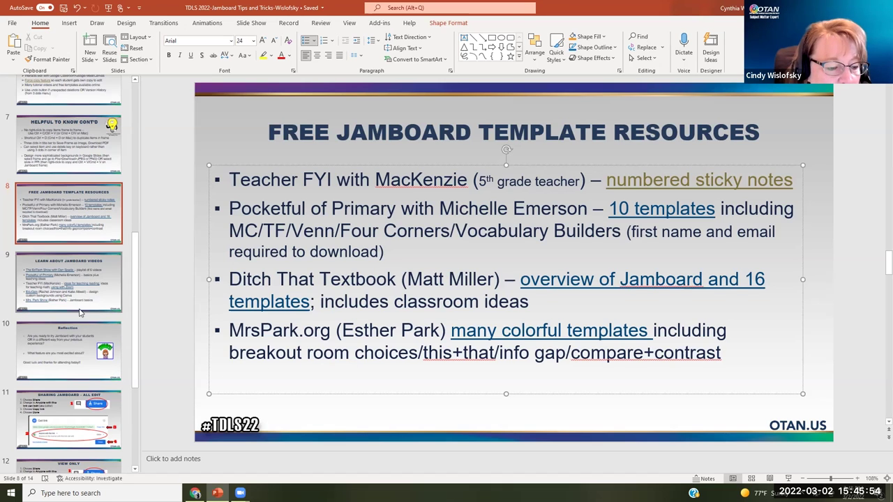
left_click(81, 369)
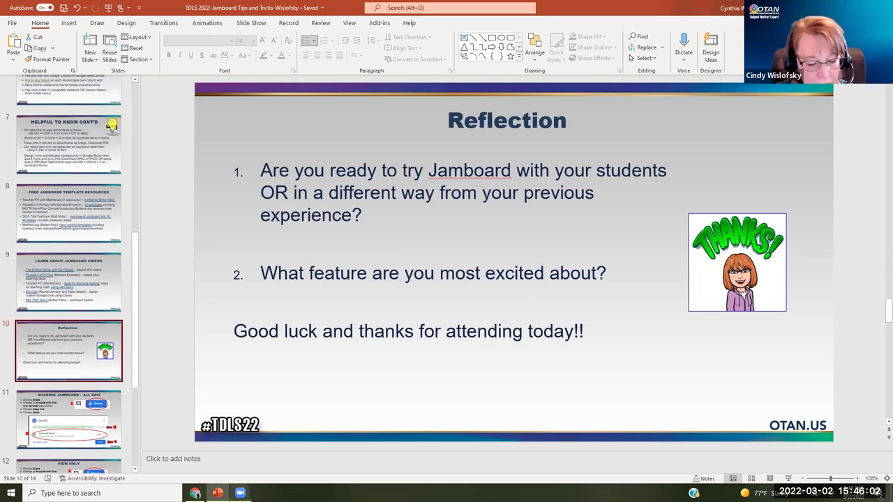
Switch to Chrome, copy the sharing link of the Links to PPt + Jams document, and check its Teacher Demo 1 Jamboard link
left_click(195, 494)
left_click(496, 8)
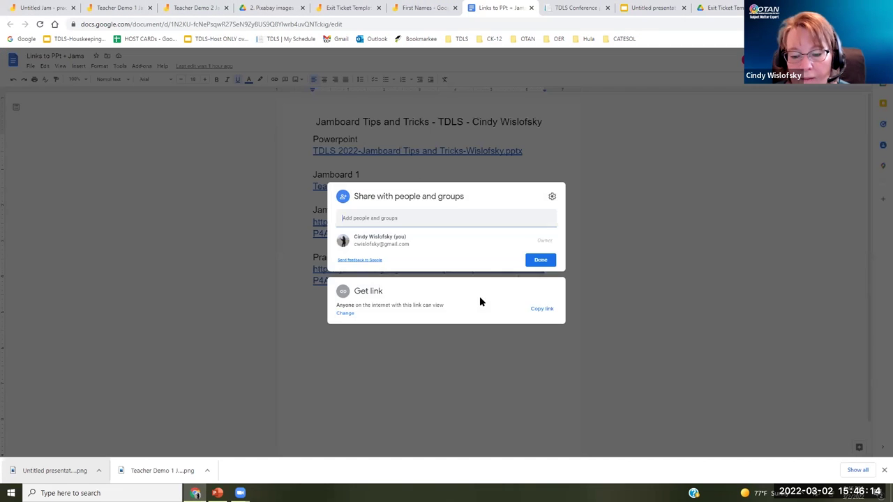
left_click(547, 313)
left_click(541, 263)
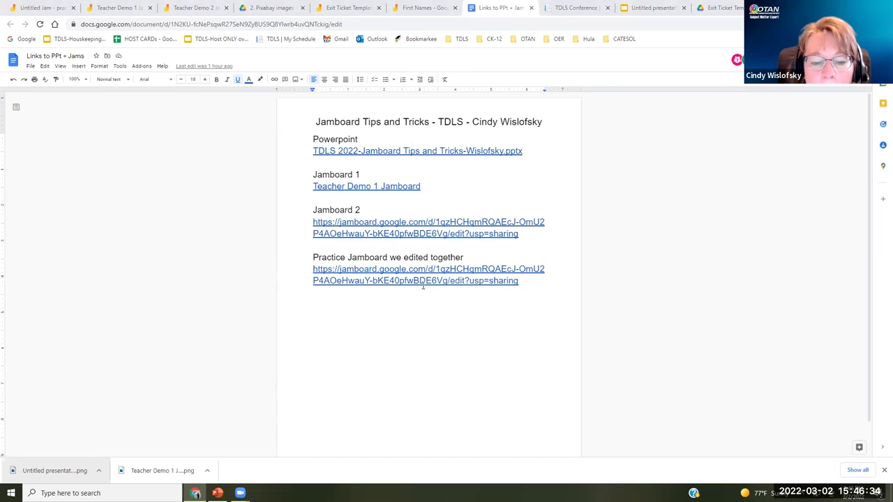
left_click(409, 187)
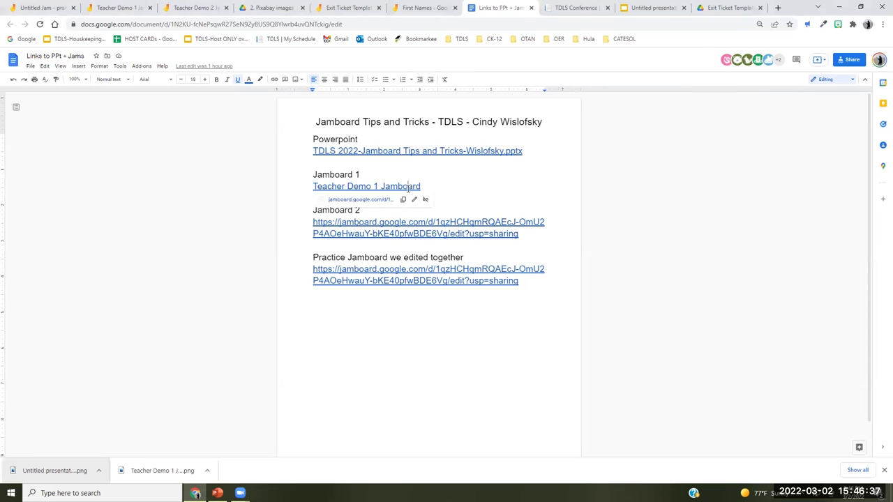
left_click(477, 181)
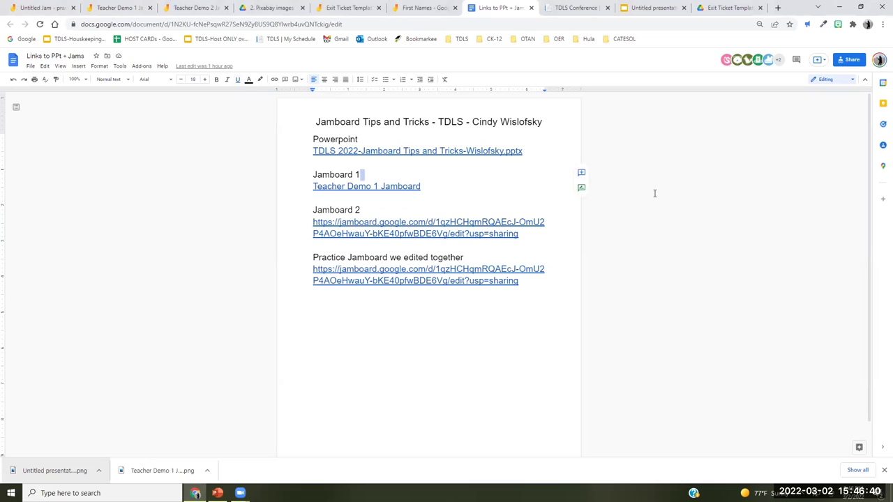